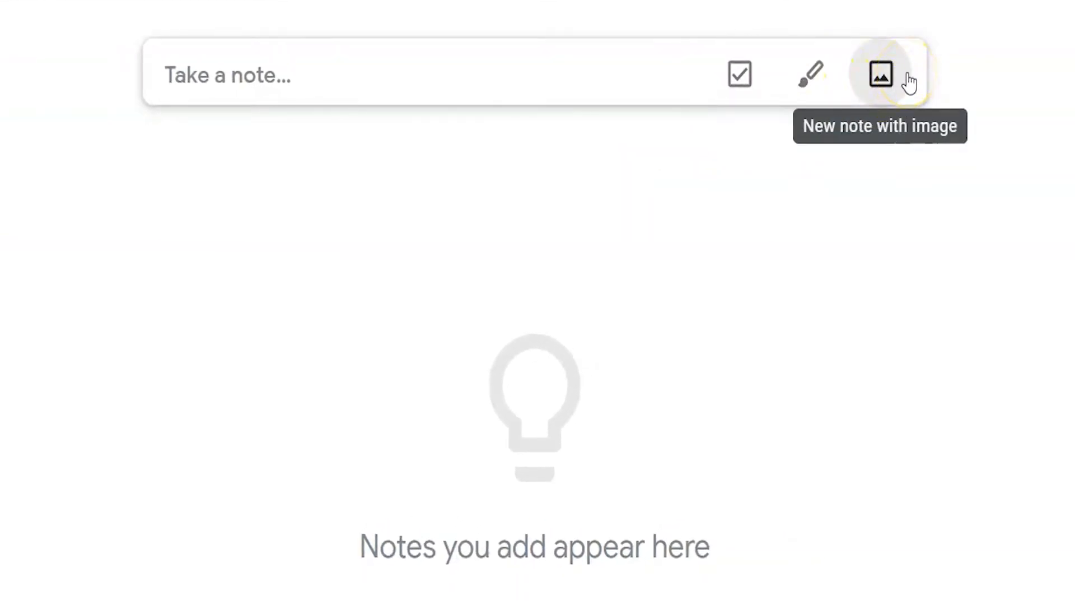
# Step: Create a note titled "Algebra Test Friday!" reading "Unit 3 test is this Friday. Finish the review worksheet and talk to your teacher about some extra help."
pyautogui.click(362, 76)
pyautogui.write('Algebra Test Friday!')
pyautogui.click(226, 134)
pyautogui.write('Unit 3 test is this Friday. ')
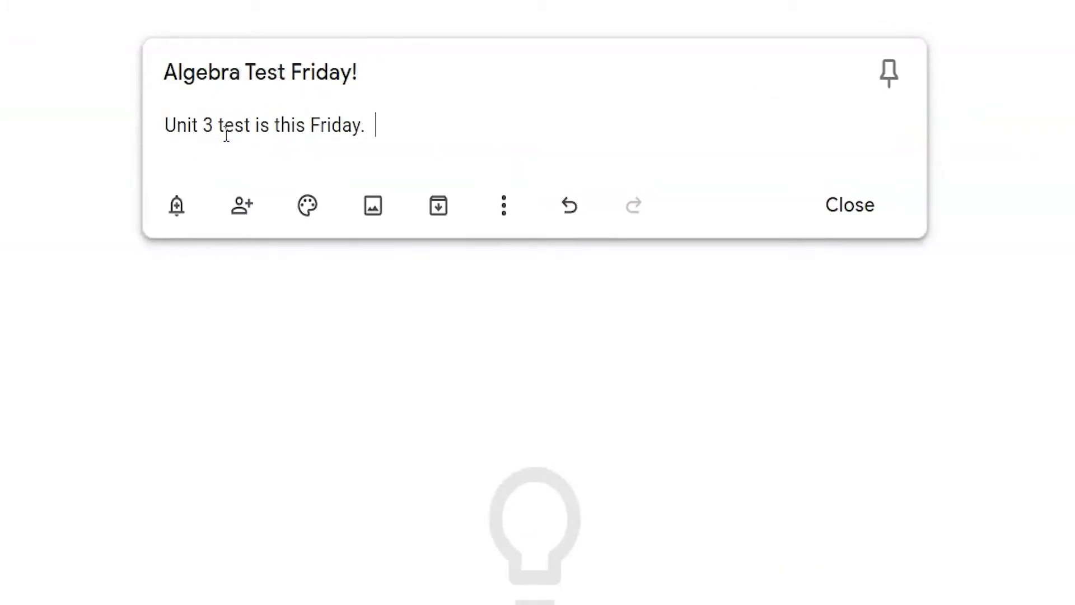
pyautogui.write(' Finish the review worksheet and talk to your teacher about ')
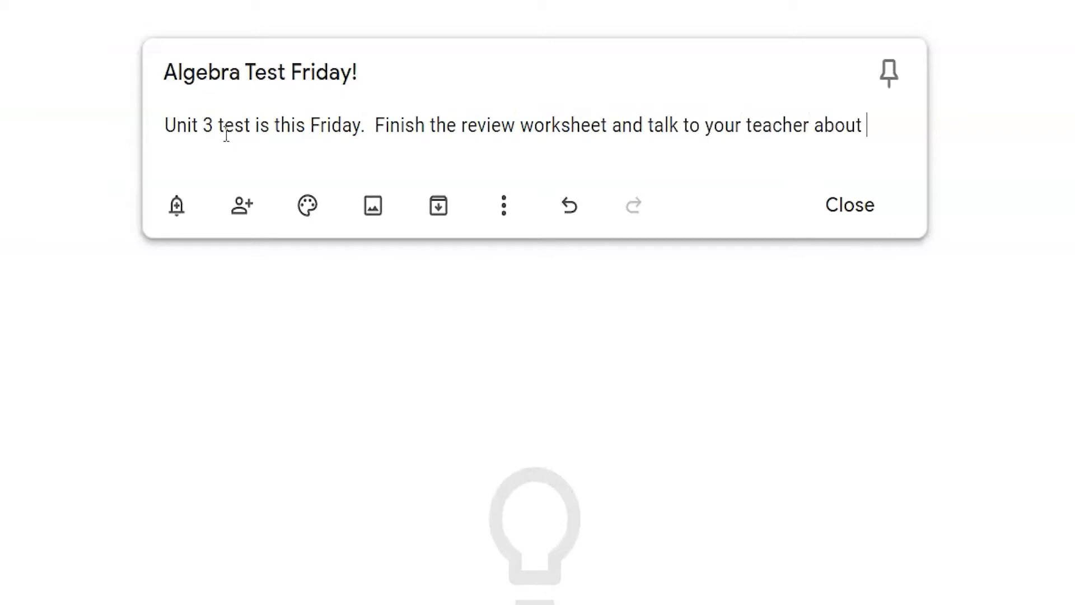
pyautogui.write('some extra help.')
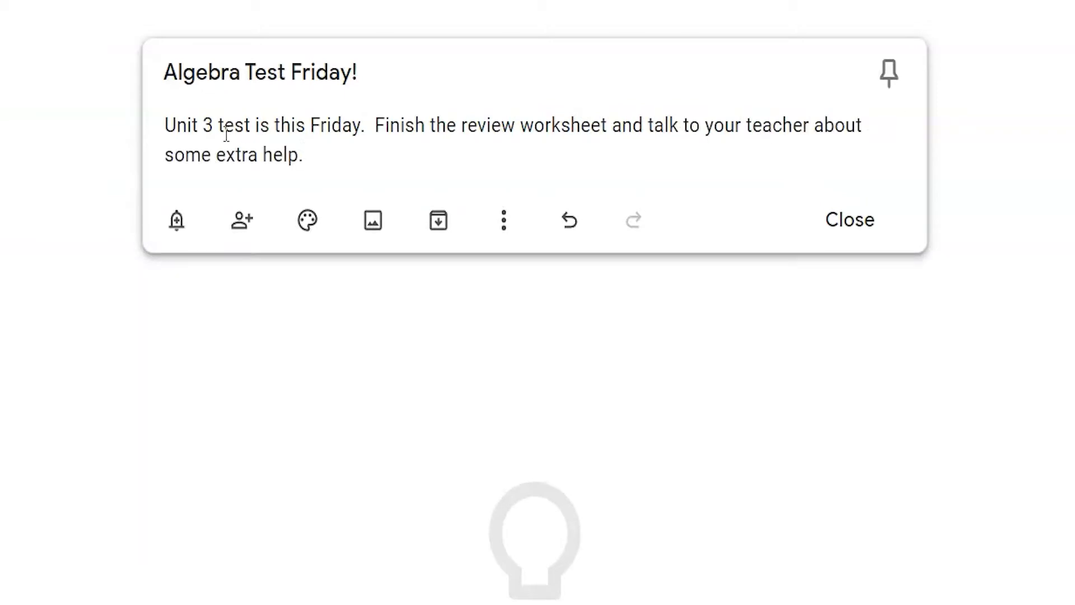
# Step: Examine the note's reminder options and its collaborator sharing settings without changing anything
pyautogui.click(176, 224)
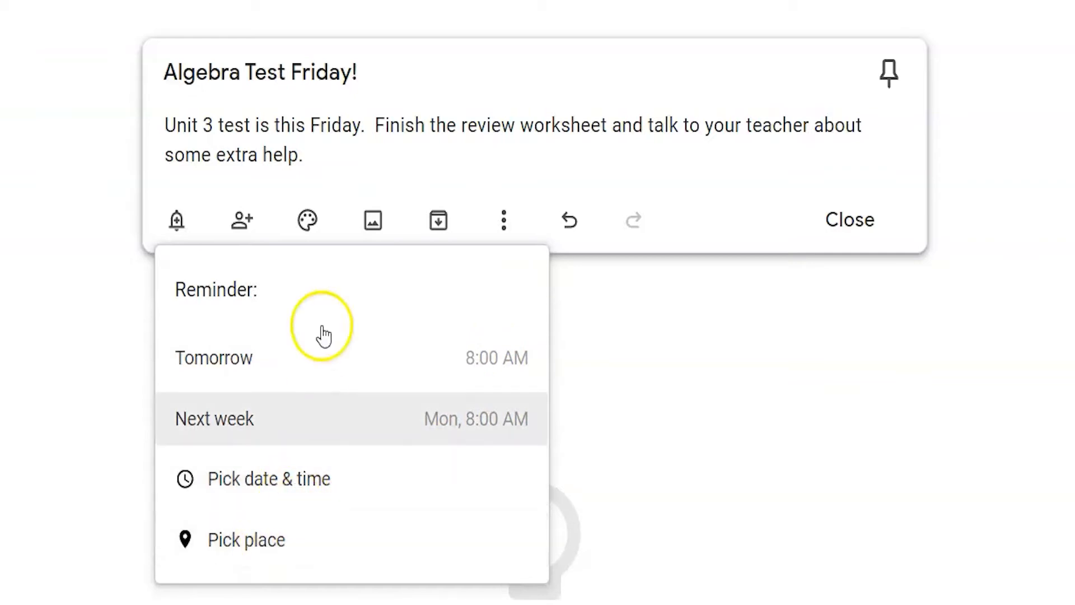
pyautogui.click(244, 221)
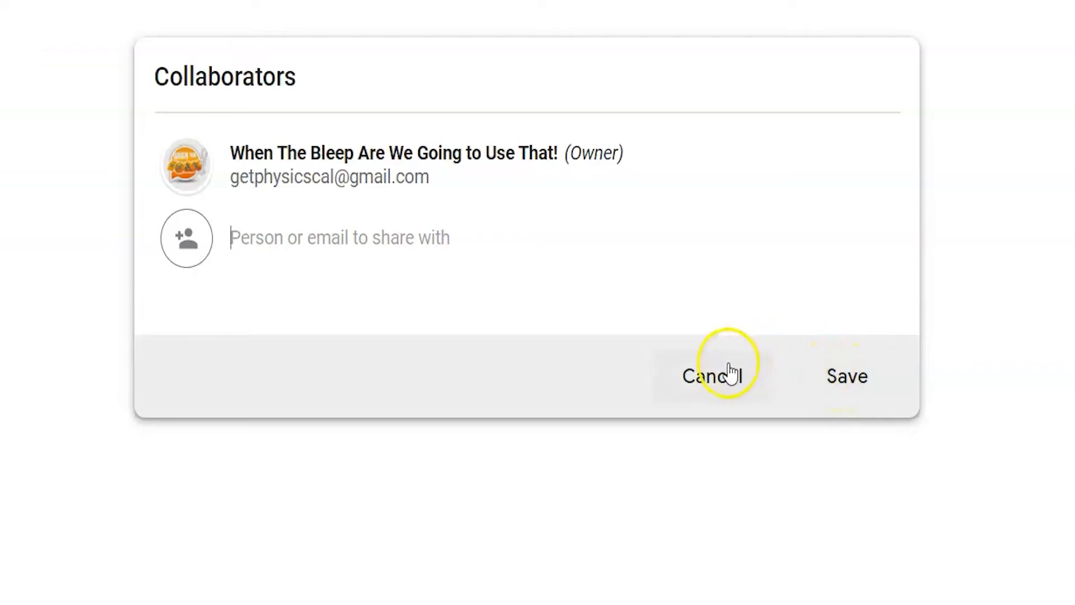
pyautogui.click(705, 384)
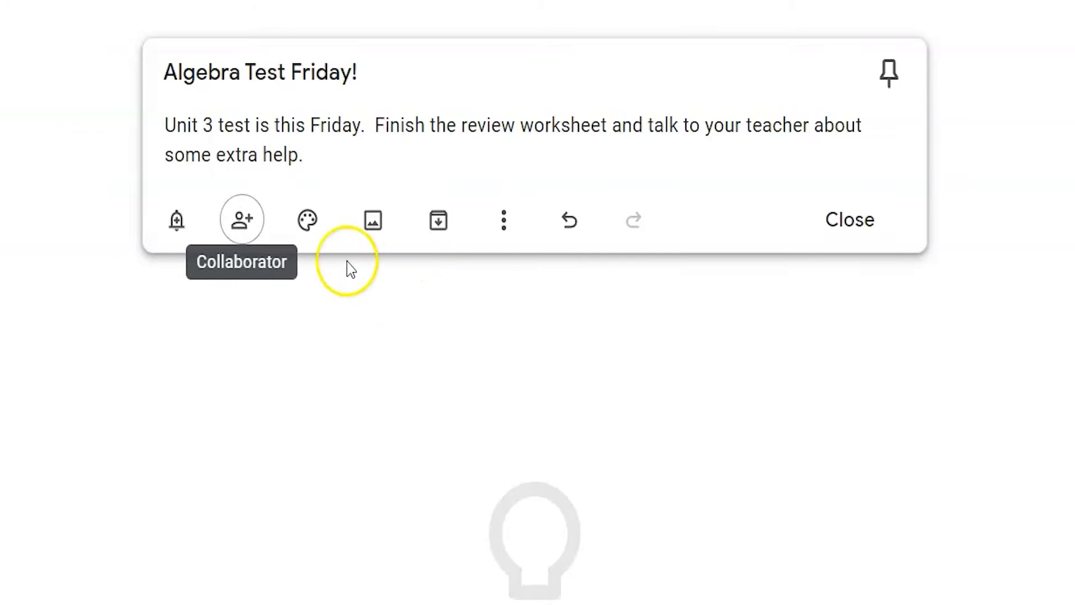
# Step: Change the algebra test note's background colour to blue and close the note
pyautogui.moveTo(307, 220)
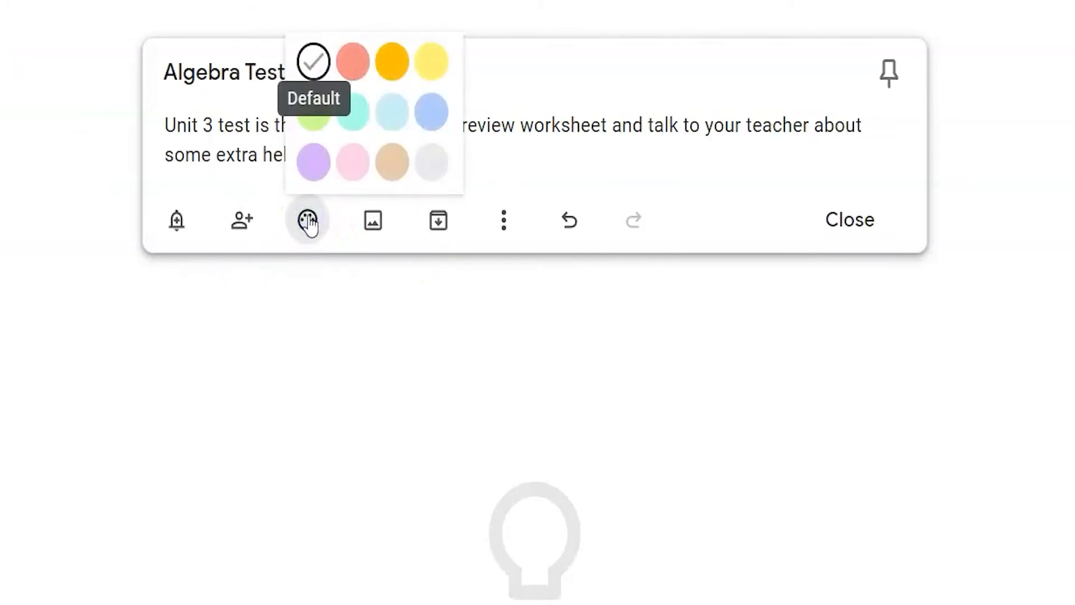
pyautogui.click(303, 235)
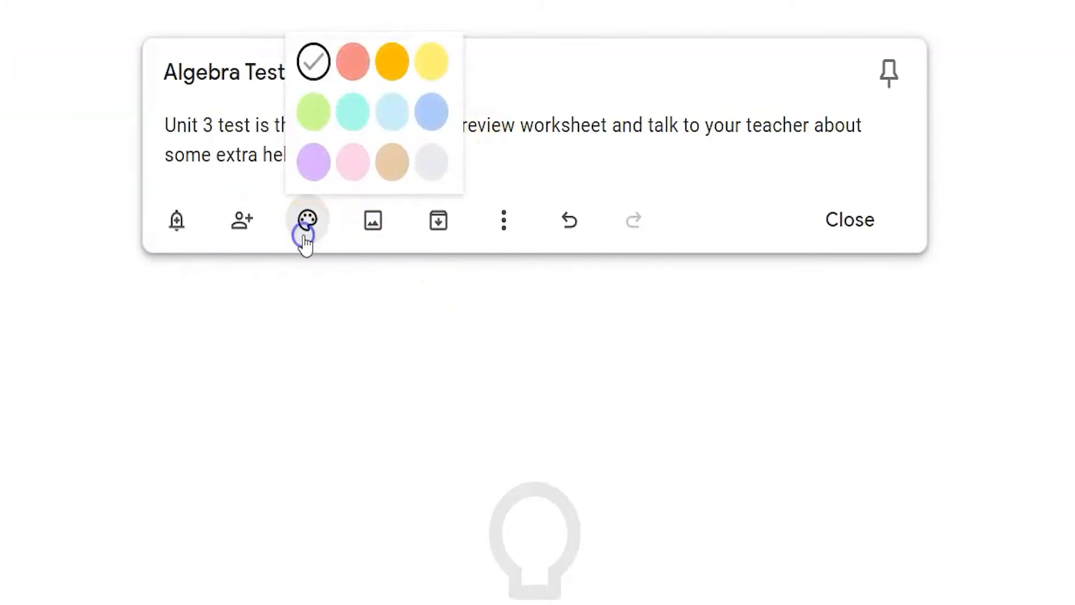
pyautogui.click(432, 113)
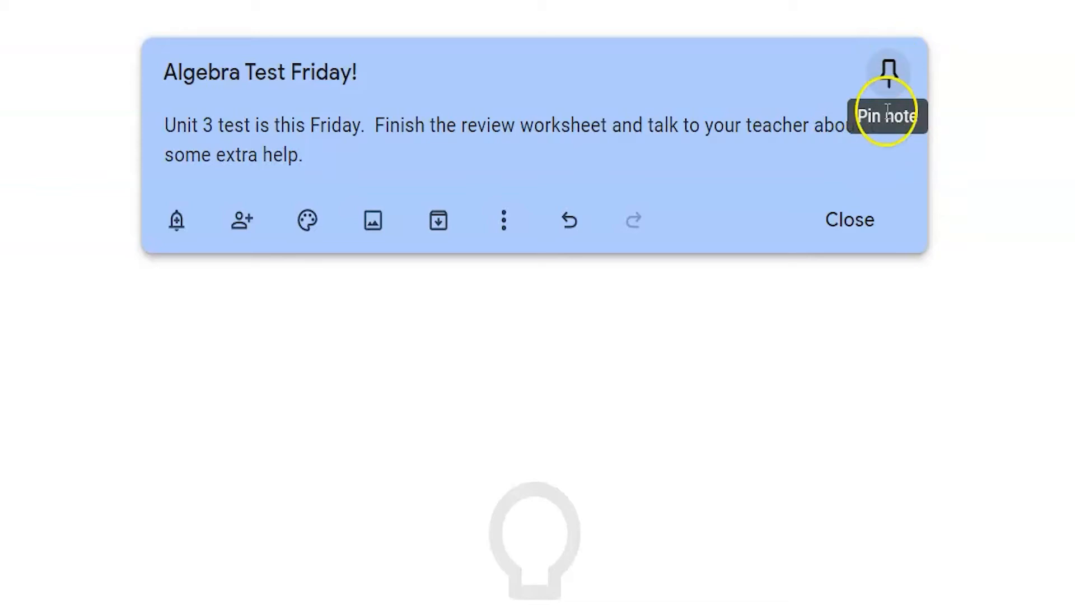
pyautogui.click(852, 223)
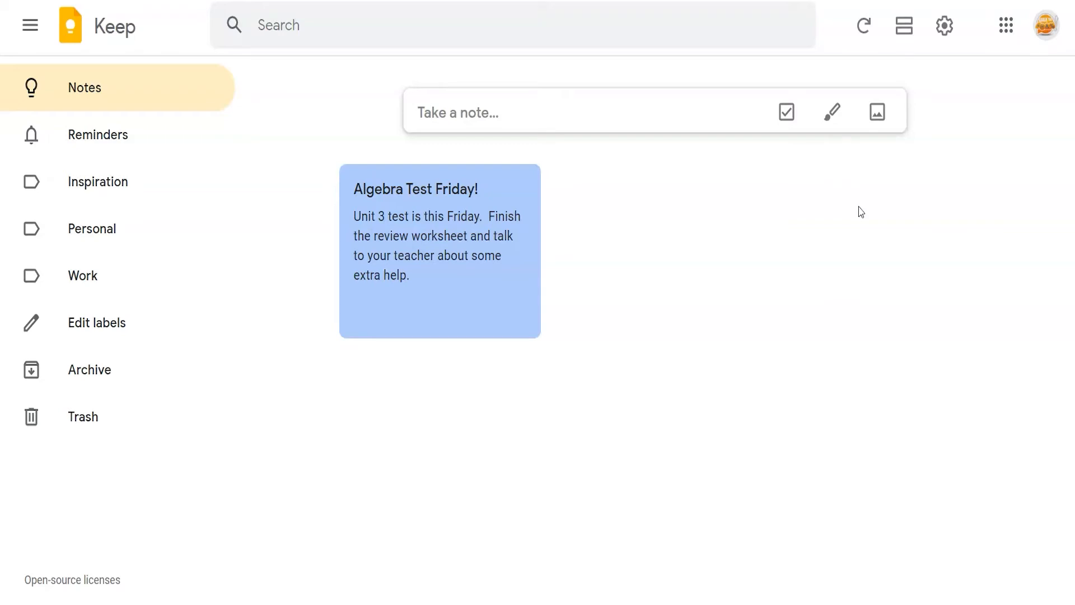
# Step: Start a new checklist note titled "Algebra Test Friday!"
pyautogui.click(786, 113)
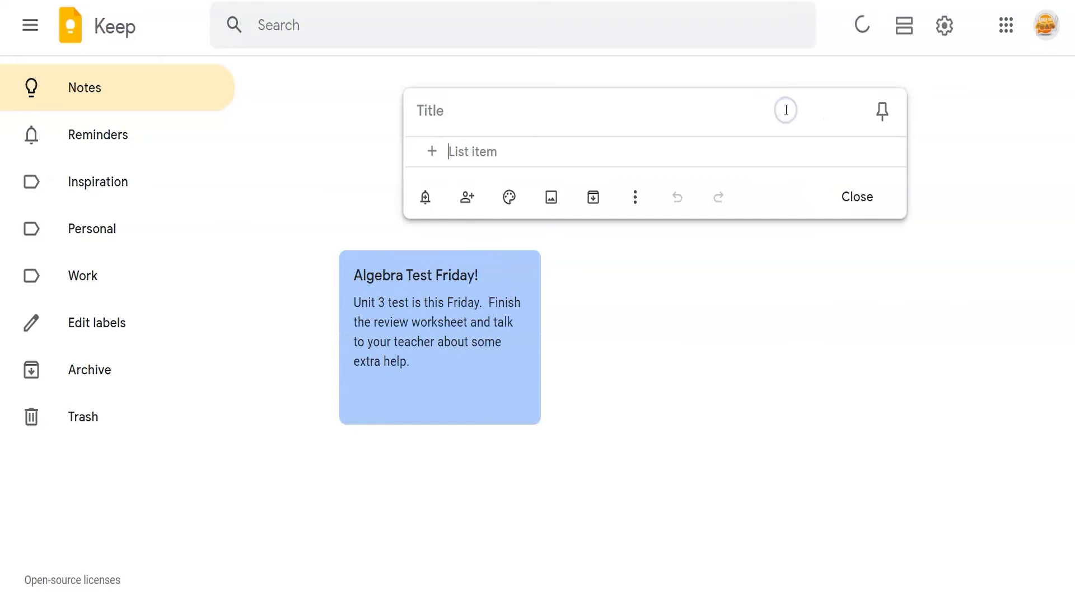
pyautogui.click(710, 109)
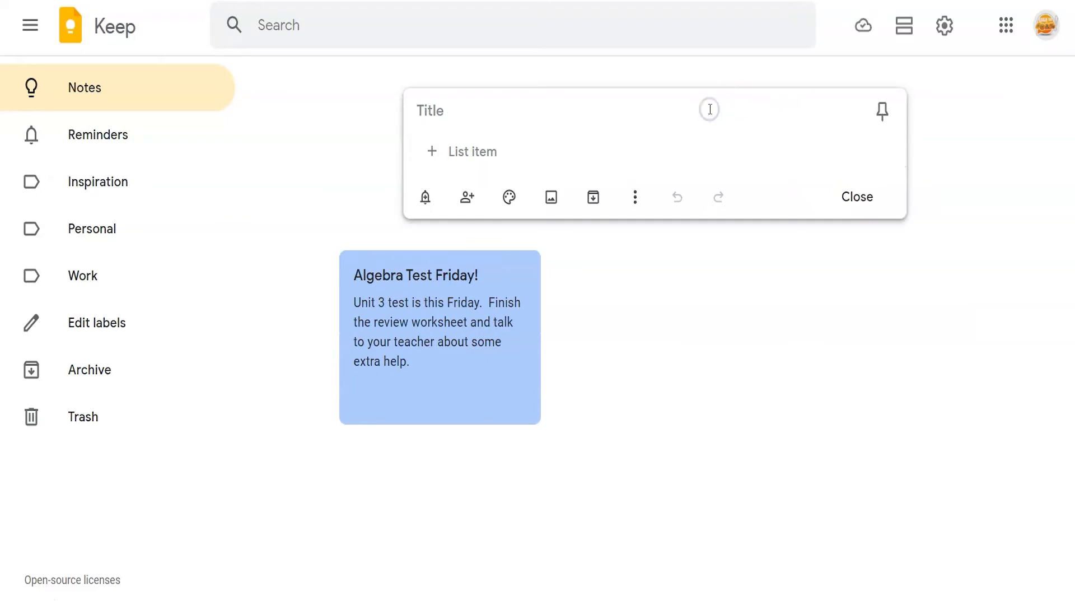
pyautogui.write('Algebr')
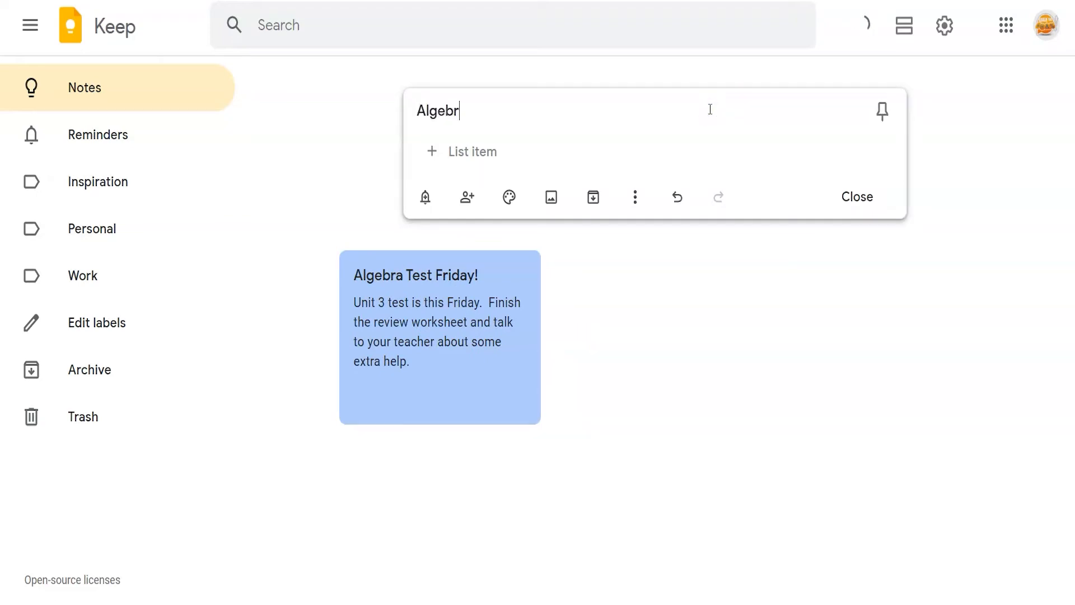
pyautogui.write('a Test Friday!')
# Step: Add the items "Unit 3 Test Review Worksheet" and "Set Up Time with Algebra Teacher" to the checklist note
pyautogui.click(497, 151)
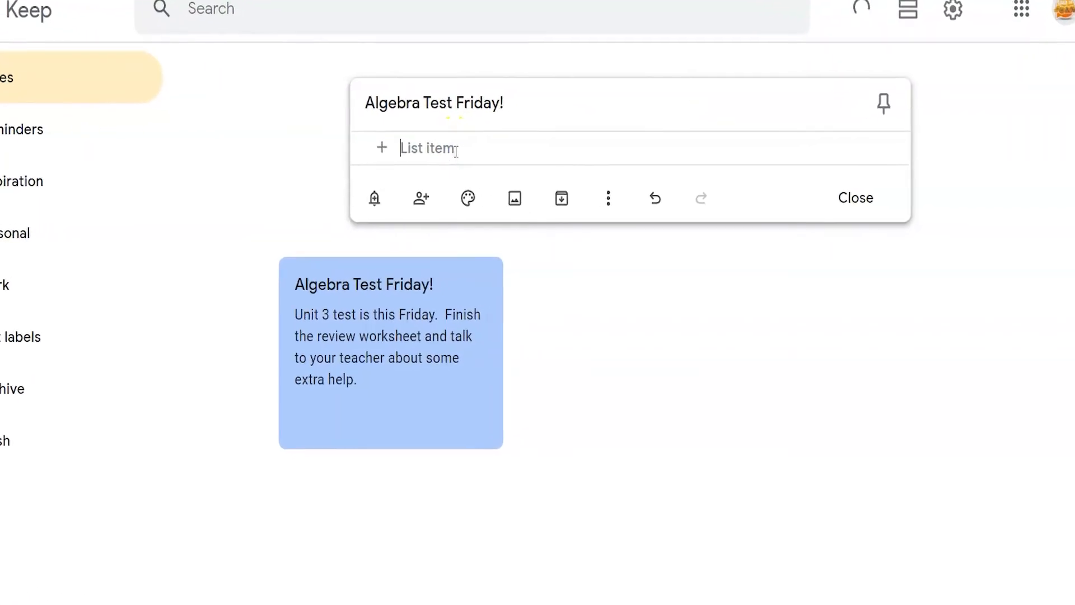
pyautogui.write('Unit 3 Test ')
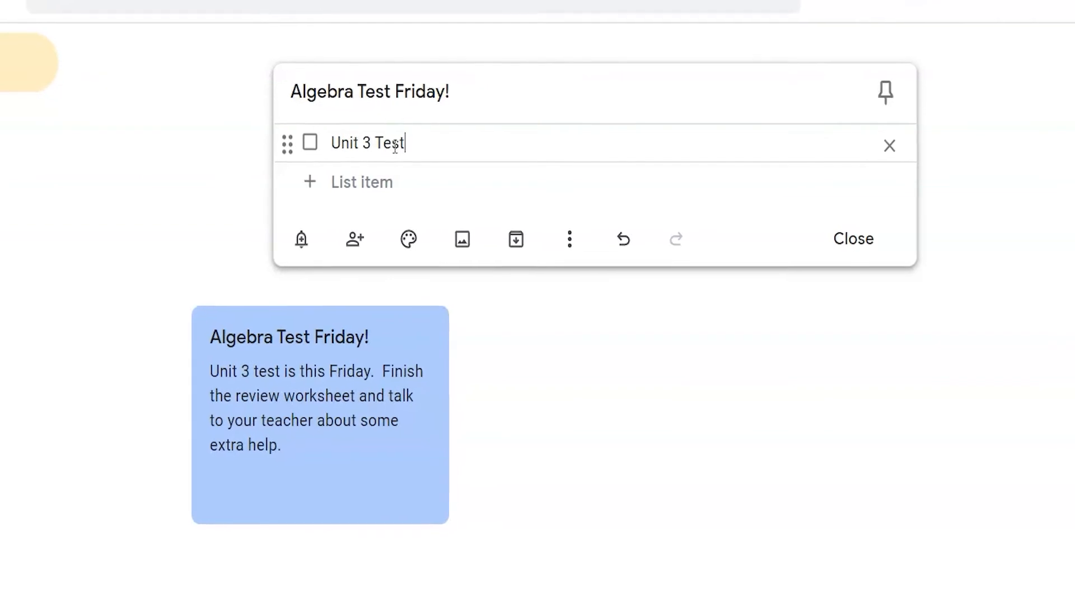
pyautogui.write('Review Worksheet')
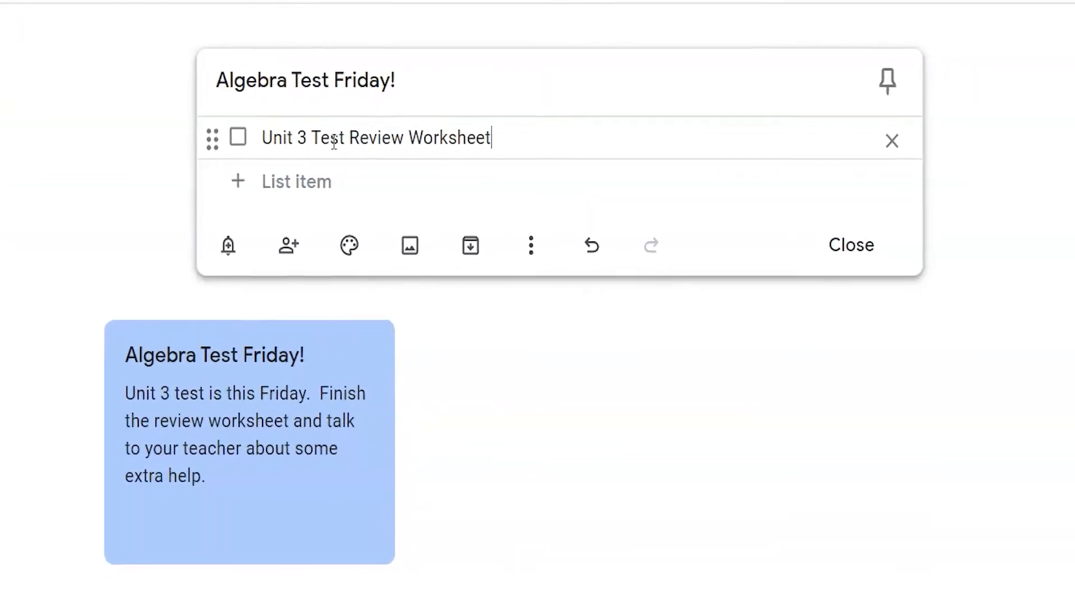
pyautogui.press('Return')
pyautogui.write('Set Up')
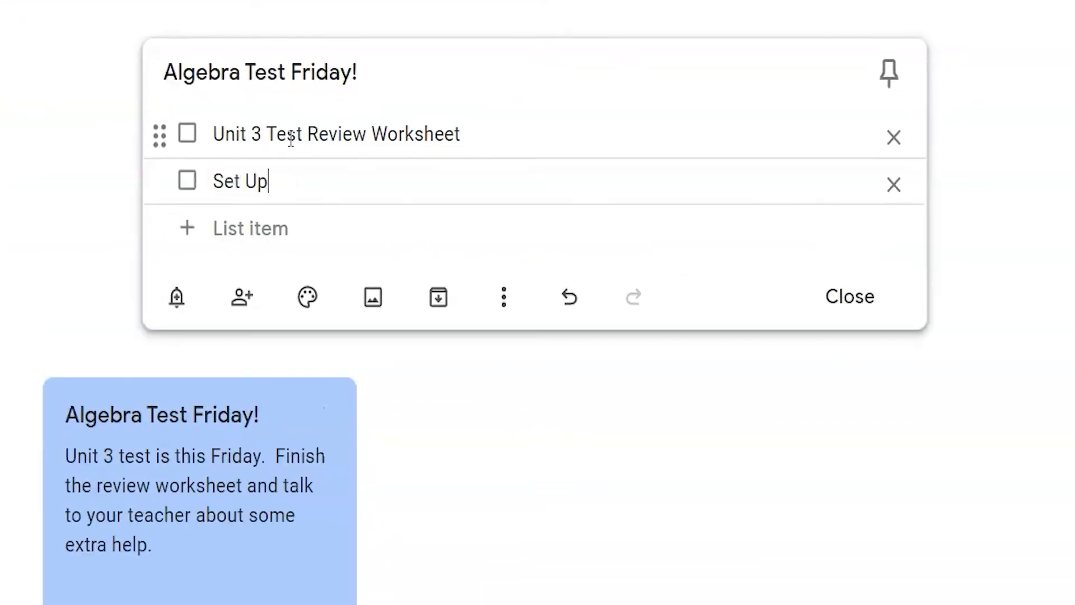
pyautogui.write(' Time with Algebra Teacher')
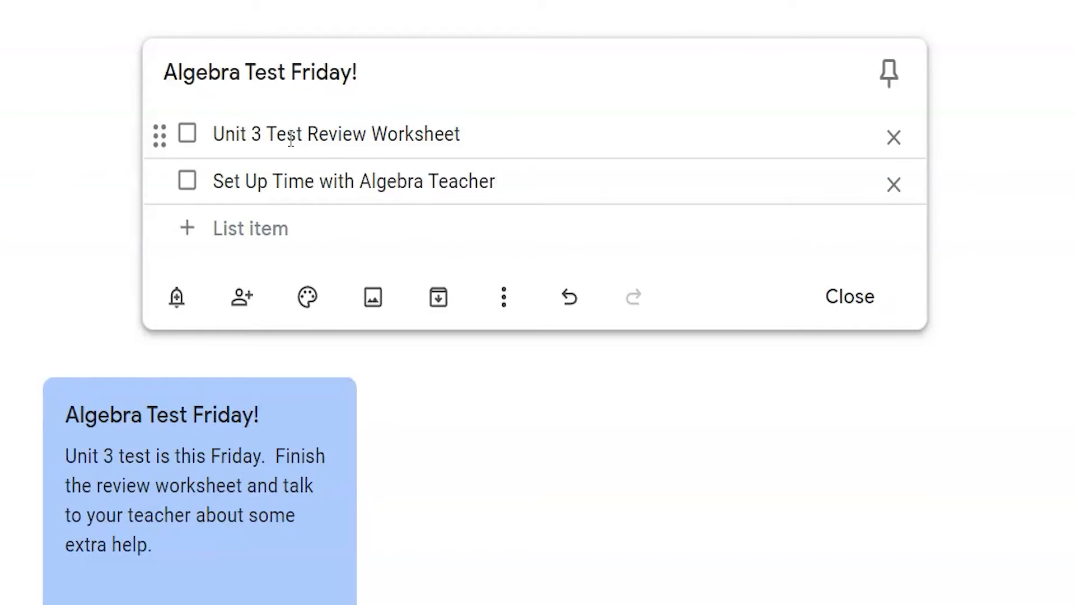
# Step: Colour the algebra test checklist note red and pin it
pyautogui.click(305, 295)
pyautogui.click(358, 143)
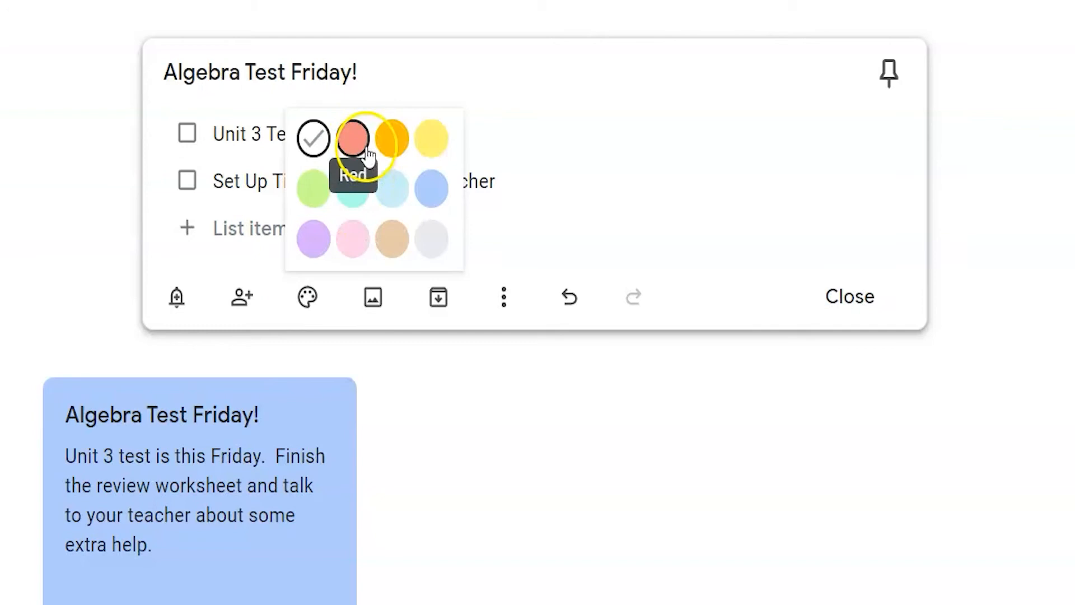
pyautogui.click(891, 77)
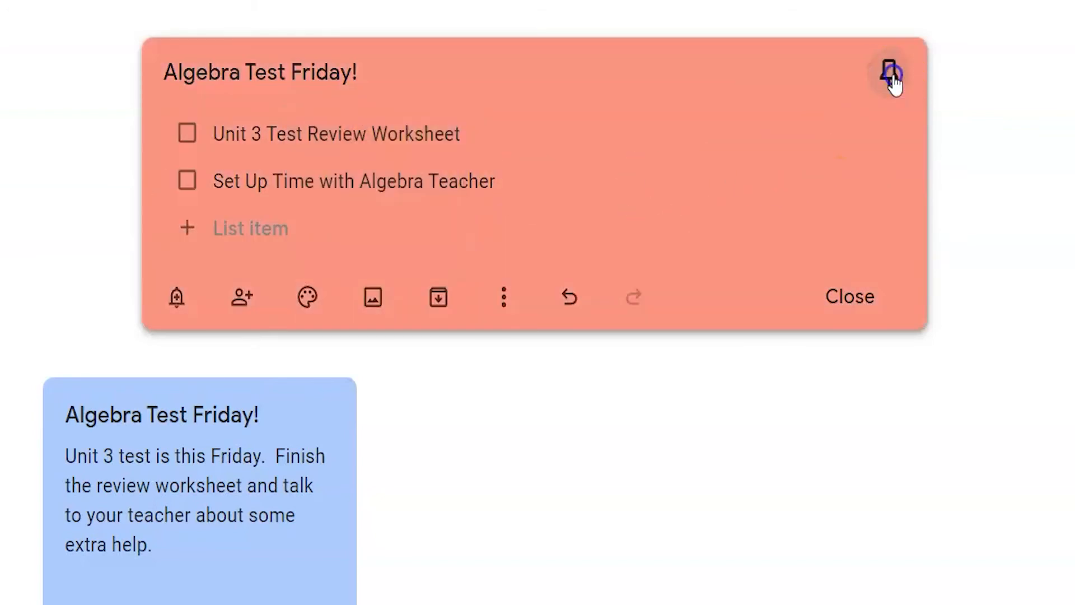
pyautogui.click(850, 302)
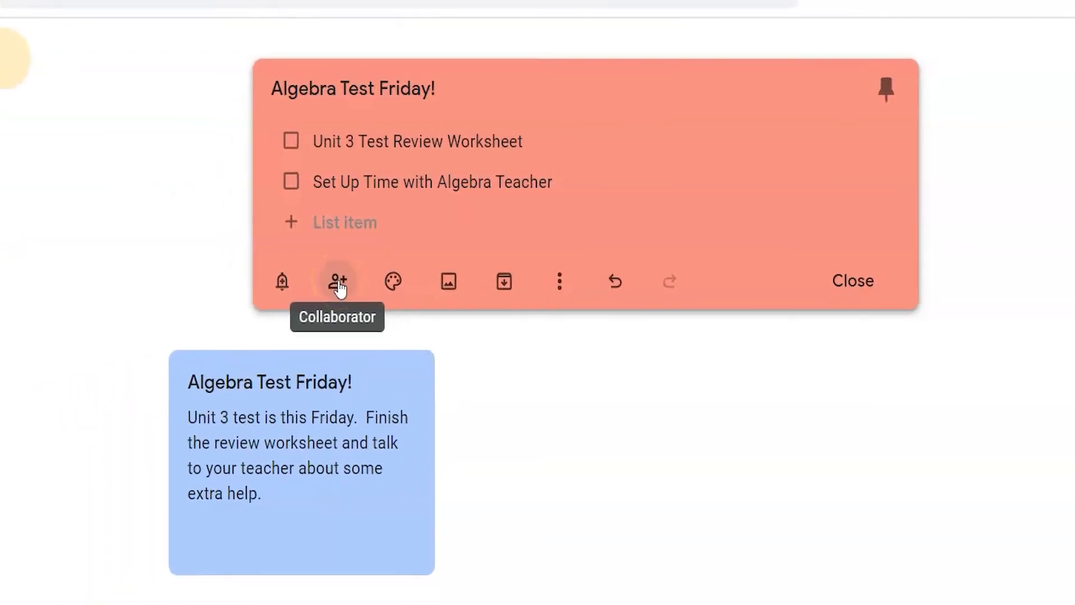
# Step: View the red checklist note's collaborator settings without adding anyone, and close the note
pyautogui.click(299, 291)
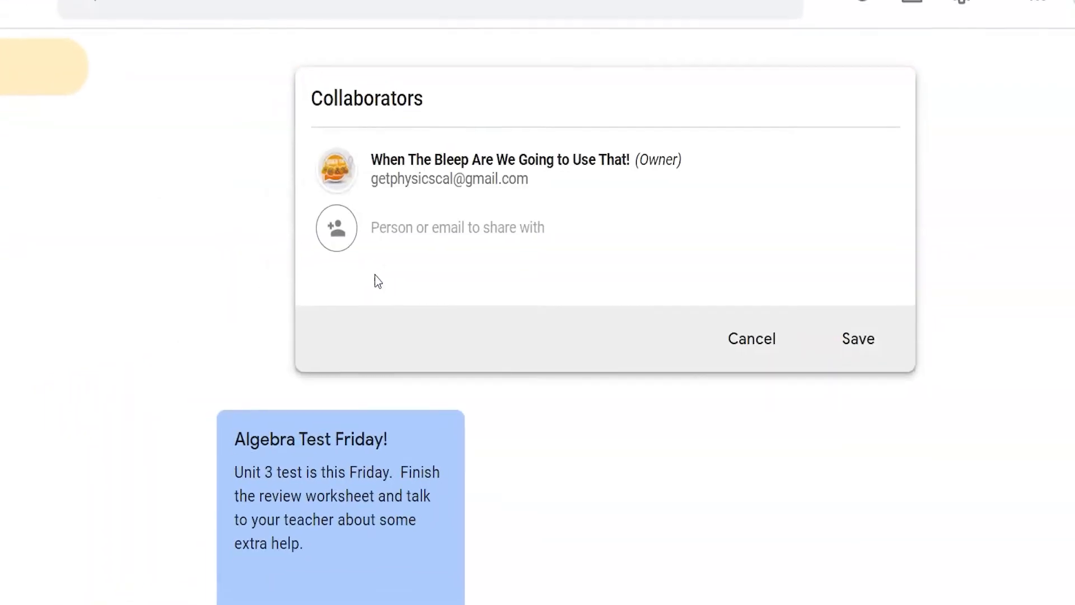
pyautogui.click(751, 338)
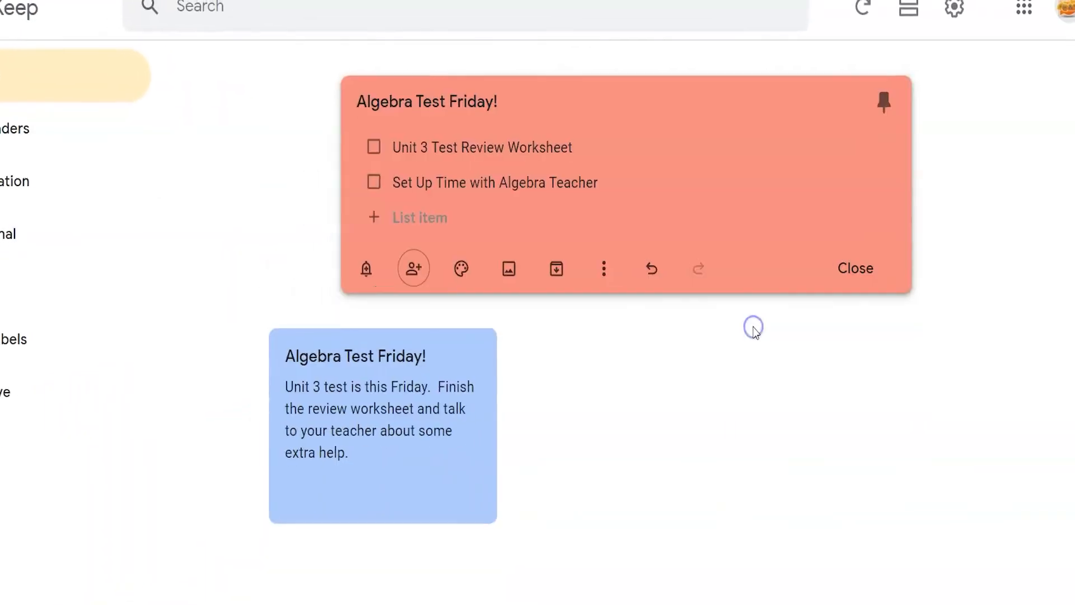
pyautogui.click(835, 230)
pyautogui.click(857, 262)
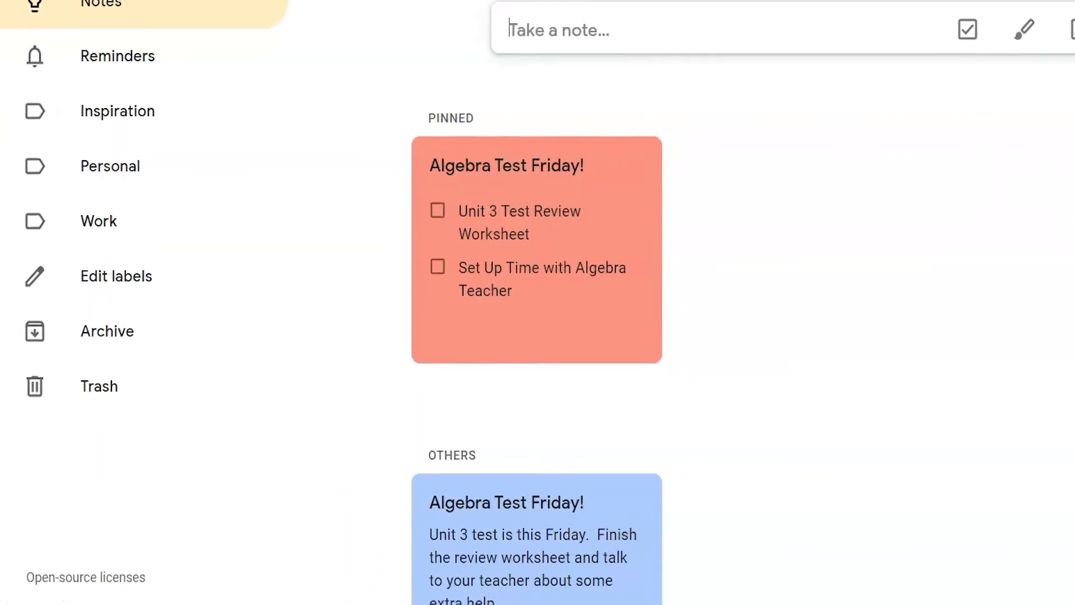
# Step: Delete the blue "Algebra Test Friday!" text note and dismiss the notification
pyautogui.moveTo(638, 521)
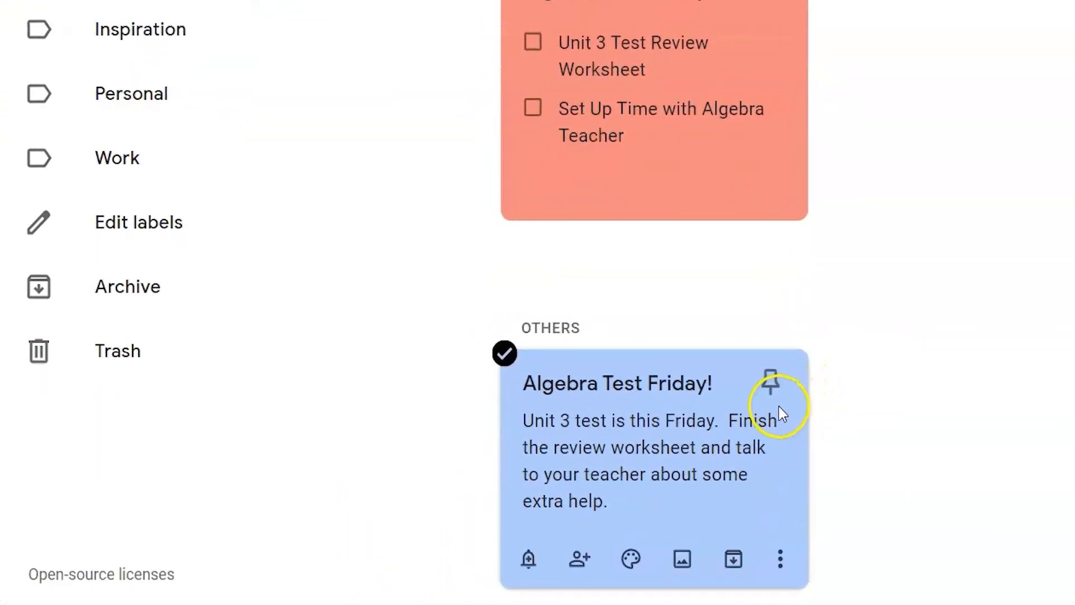
pyautogui.click(781, 560)
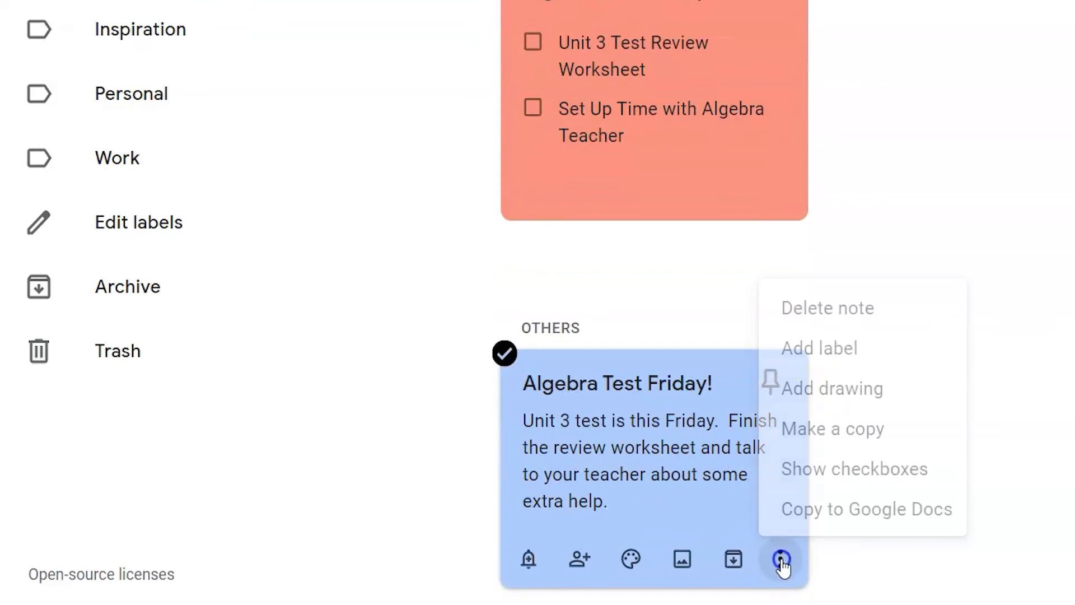
pyautogui.click(869, 314)
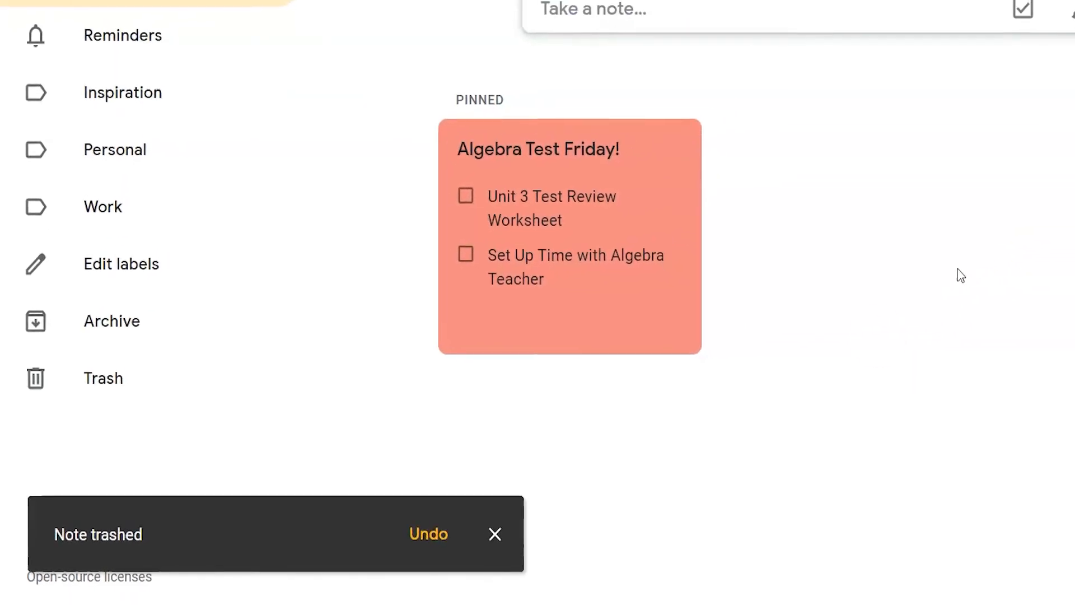
pyautogui.click(513, 532)
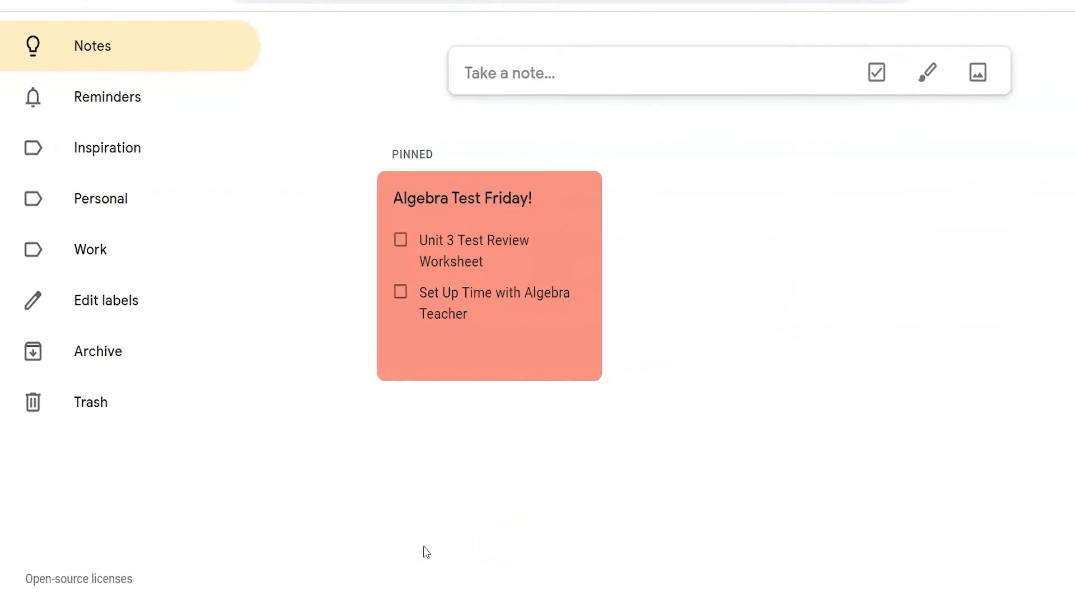
# Step: Start a new checklist note titled "Today's Homework"
pyautogui.click(915, 55)
pyautogui.click(793, 110)
pyautogui.write("Today's Homework")
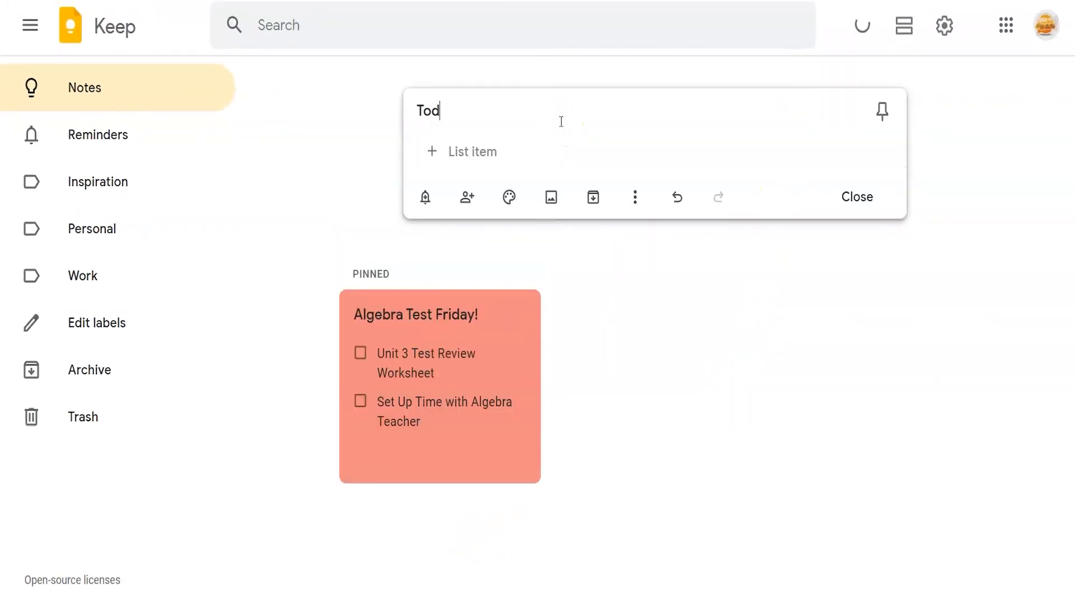
# Step: Add the items "Read Chapter 6", "Complete Worksheet #4 in Algebra" and "Watch Edpuzzle video for Social Studies" to the homework checklist, and close the note
pyautogui.click(478, 152)
pyautogui.write('Read Chapter 6')
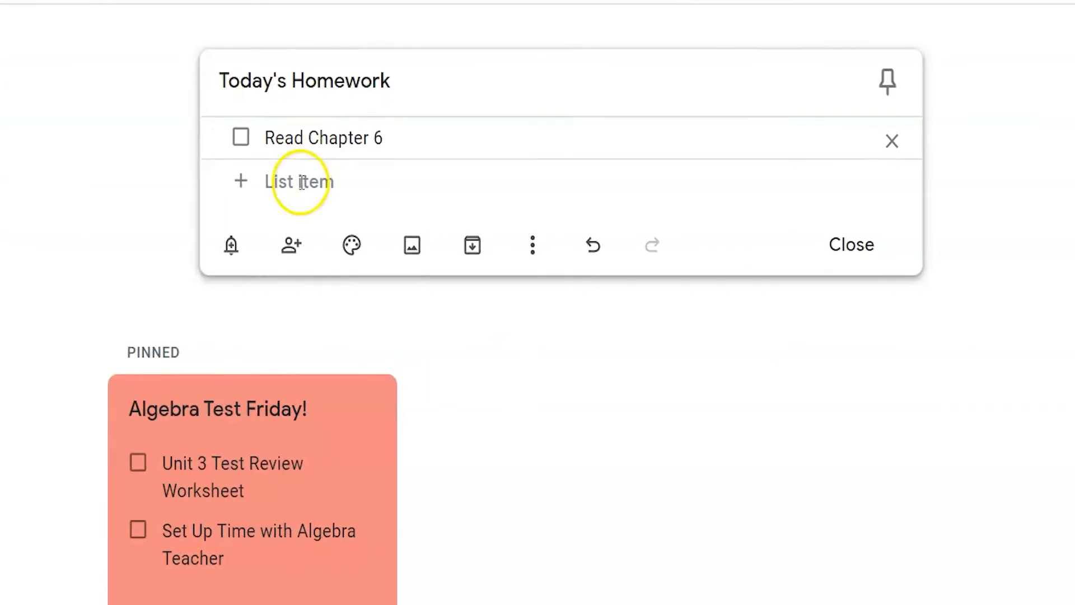
pyautogui.click(301, 182)
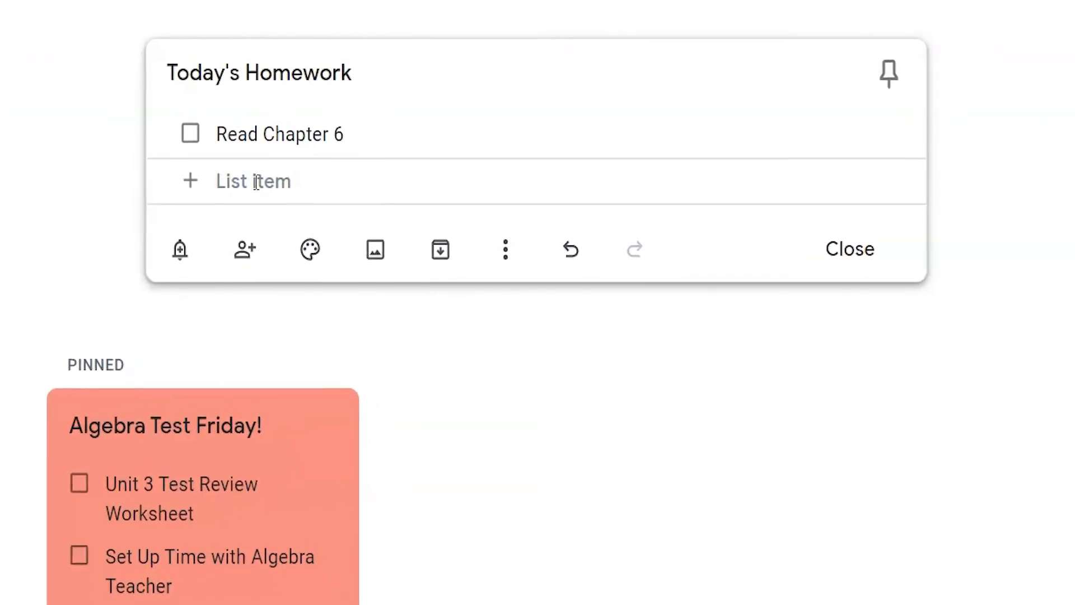
pyautogui.write('Complete Worksheet #4 in Algebra')
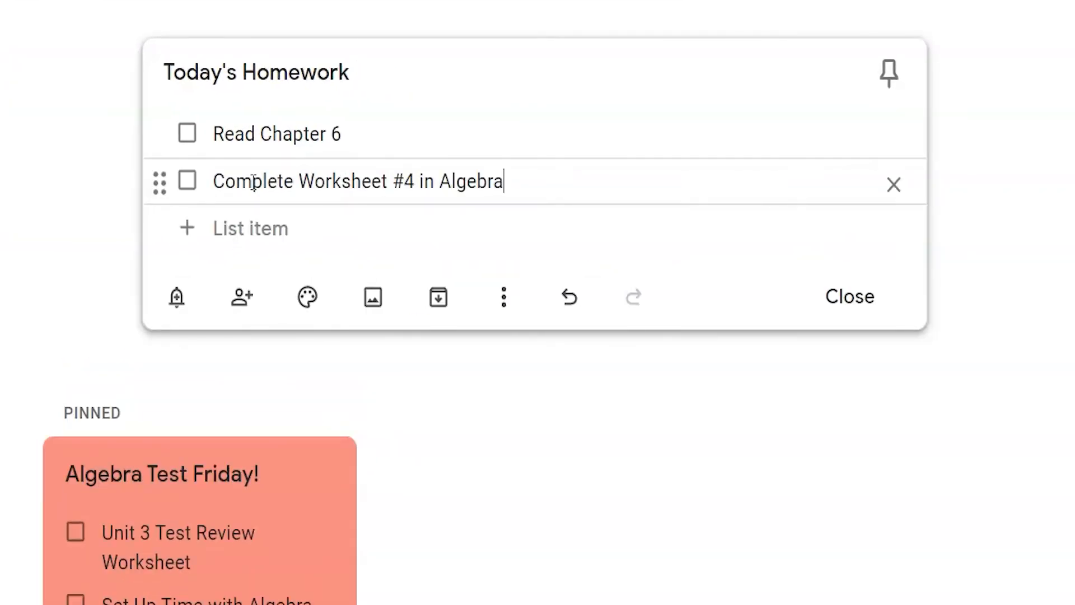
pyautogui.click(265, 247)
pyautogui.write('Watch Edpuzzle video for Soc')
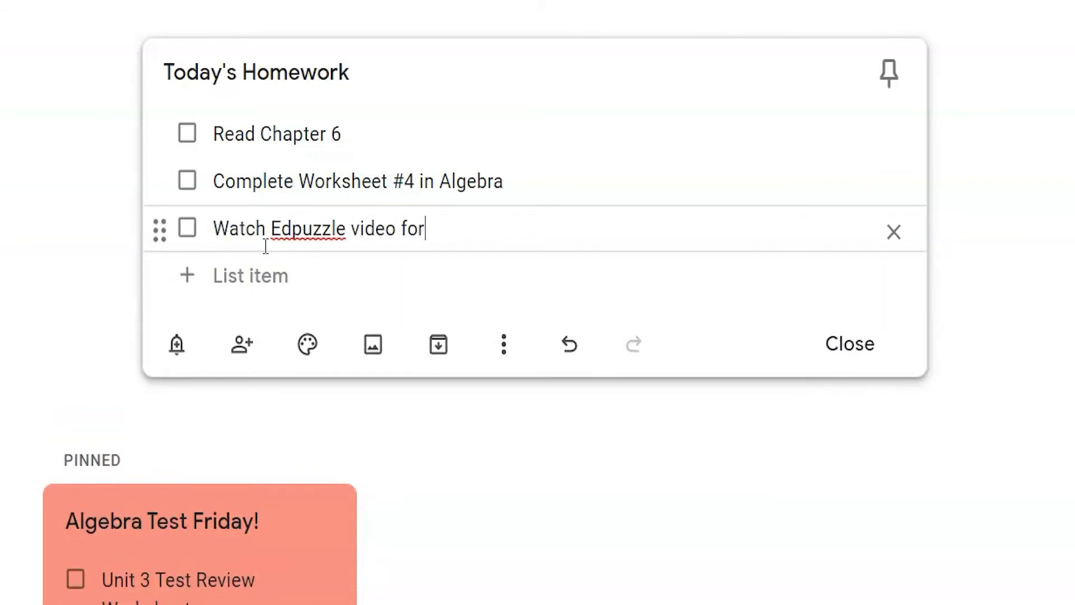
pyautogui.write('ial Studies')
pyautogui.click(396, 148)
pyautogui.click(826, 330)
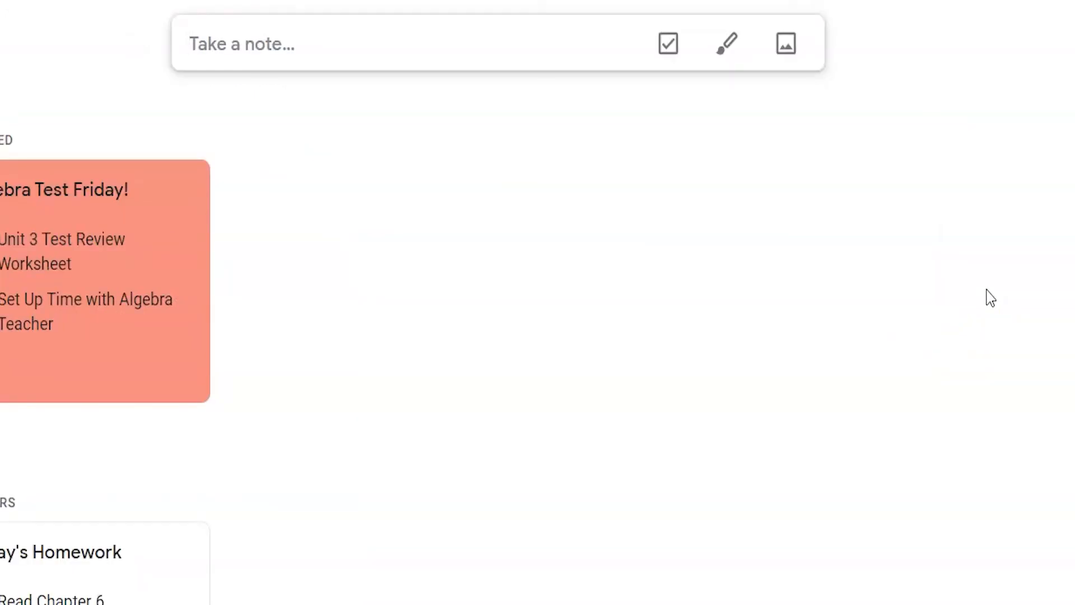
# Step: Start a new checklist note titled "Missing Work" with "Chapter 5 Reflections" as its first item
pyautogui.click(670, 44)
pyautogui.write('Missing Work')
pyautogui.click(298, 94)
pyautogui.write('Chapter 5')
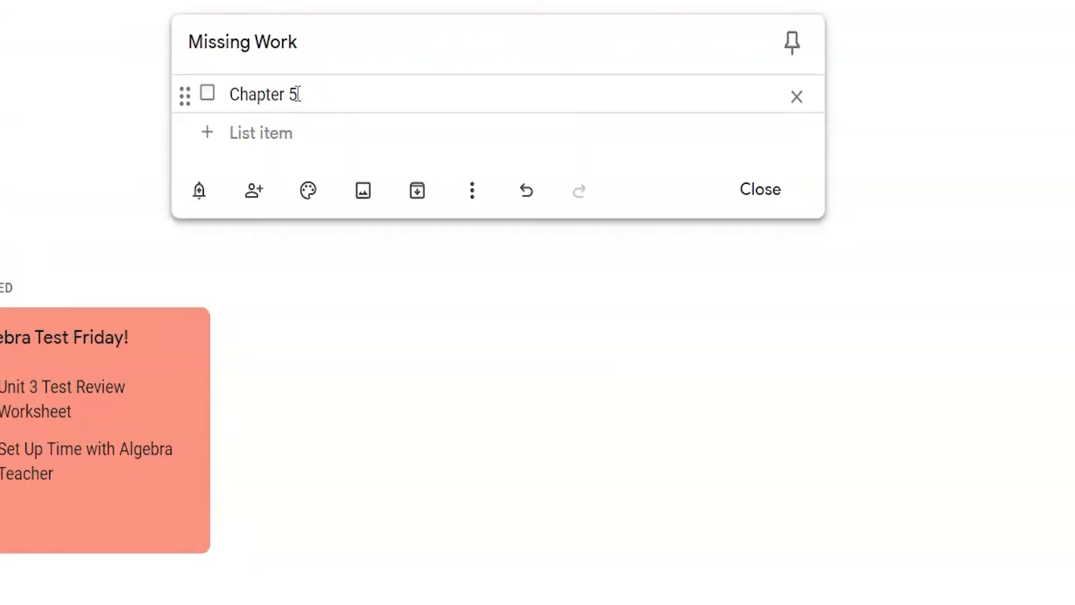
pyautogui.write(' Reflections')
# Step: Add the items "Algebra Worksheet #2" and "Resubmit Essay" to the Missing Work checklist
pyautogui.click(278, 133)
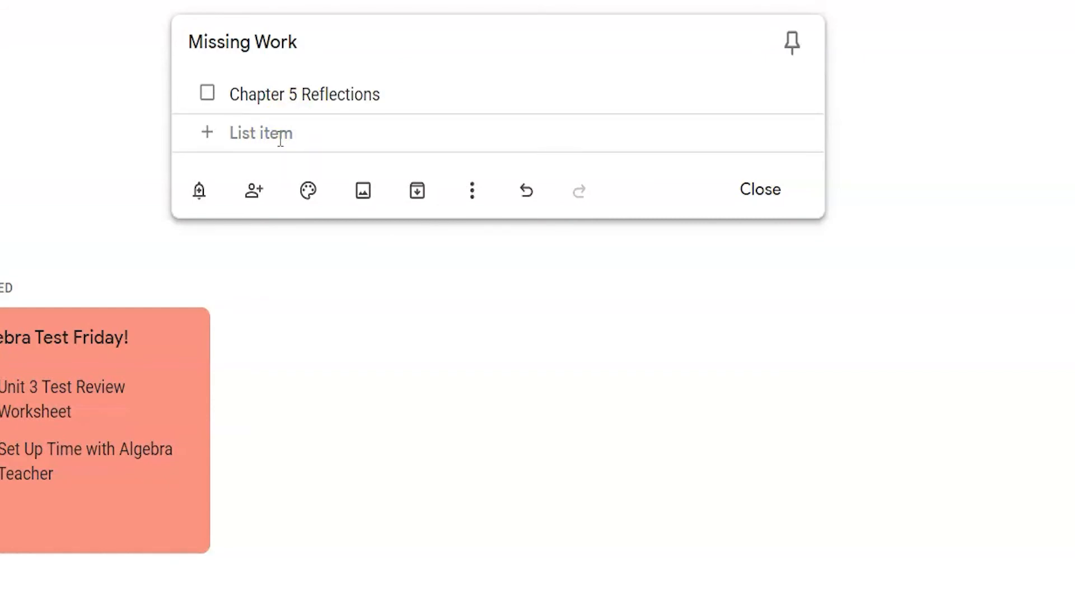
pyautogui.click(280, 138)
pyautogui.write('Algebra Worksheet #2')
pyautogui.press('Return')
pyautogui.click(263, 173)
pyautogui.write('Resubmit Essay')
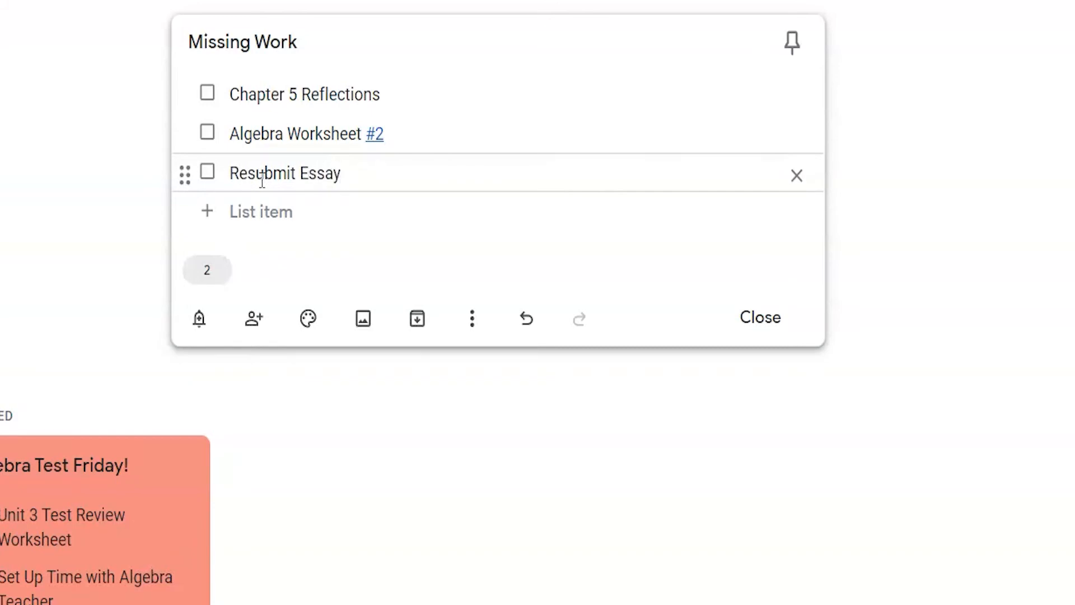
pyautogui.press('Tab')
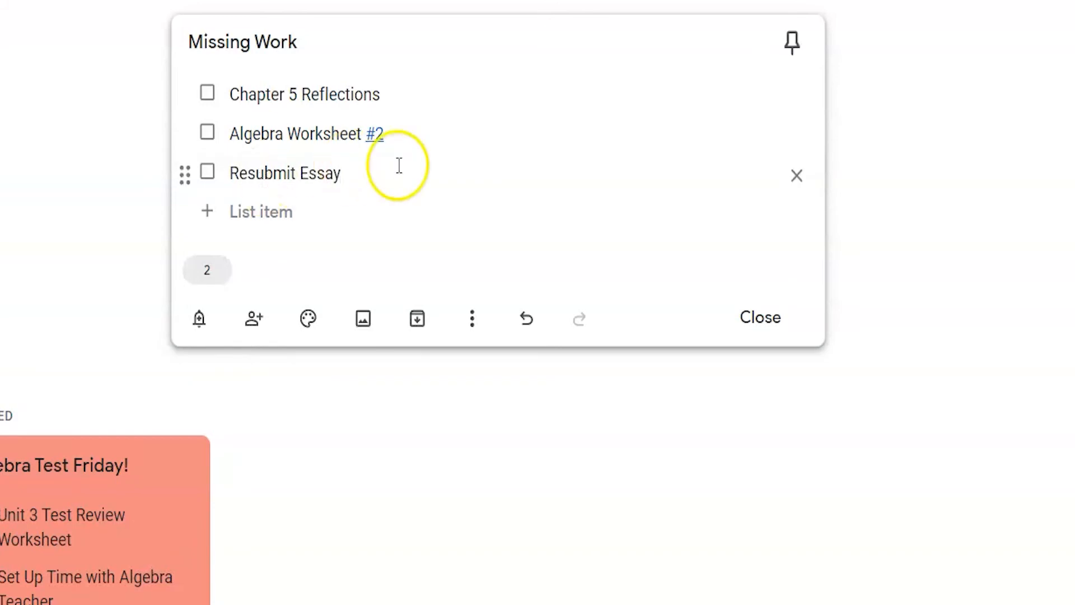
# Step: View the additional actions available for the Missing Work note, including copying to Google Docs, and close the note
pyautogui.click(475, 329)
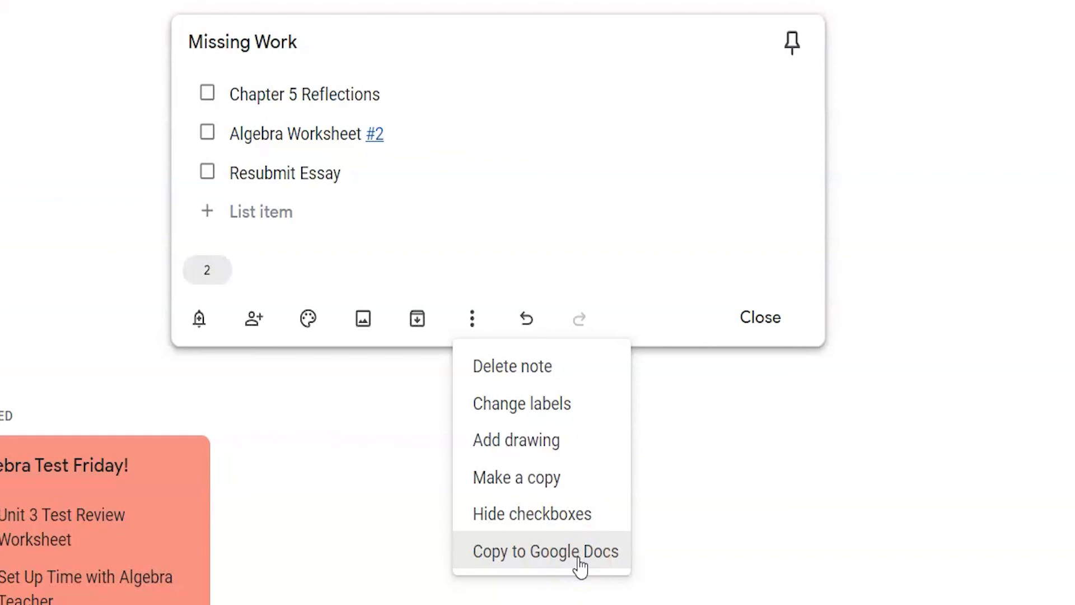
pyautogui.click(774, 319)
pyautogui.click(772, 321)
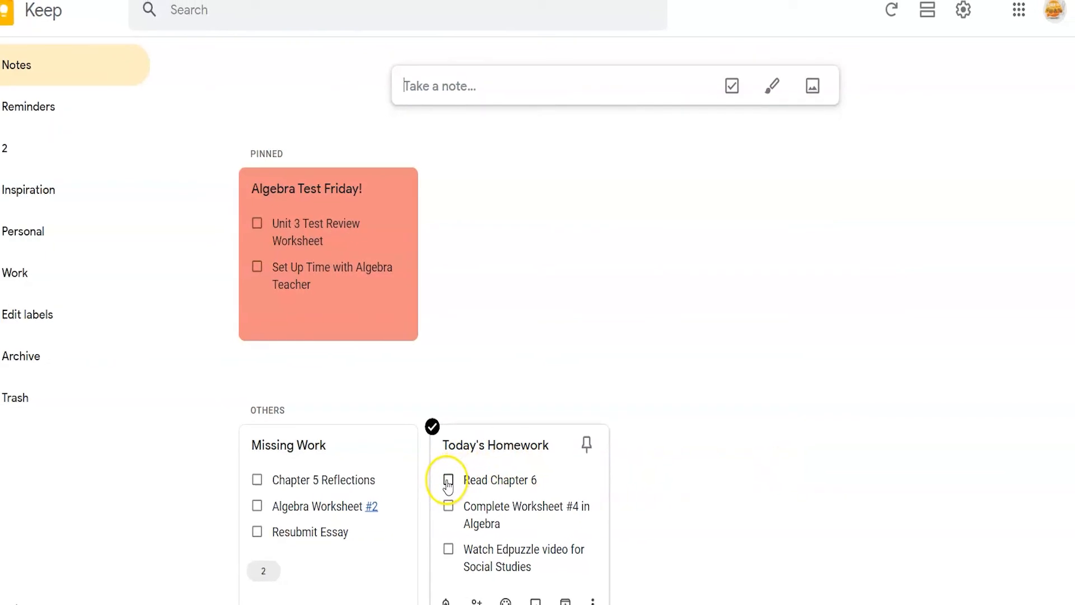
# Step: Mark "Read Chapter 6" as completed in the Today's Homework checklist
pyautogui.click(448, 480)
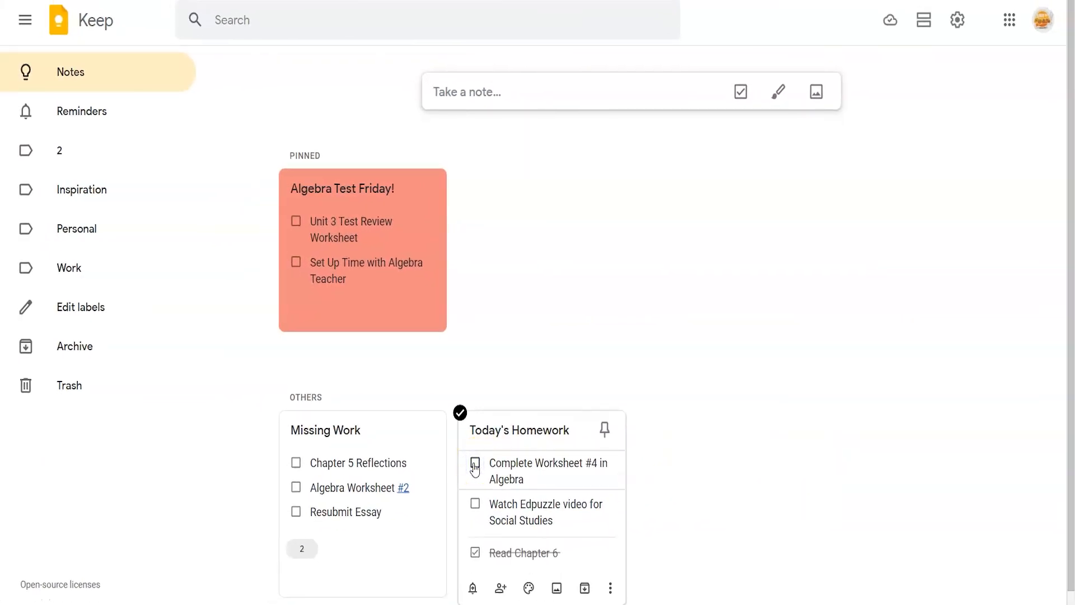